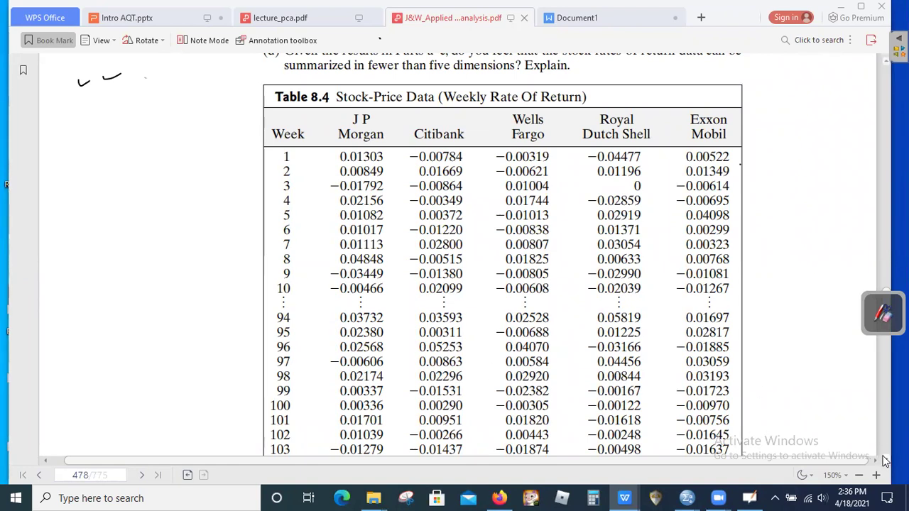
Examine the stock-price data of Table 8.4 in the textbook PDF, and switch to a maximized Firefox window showing the data file index
{"action": "scroll", "coordinate": [887, 462], "scroll_direction": "down", "scroll_amount": 2}
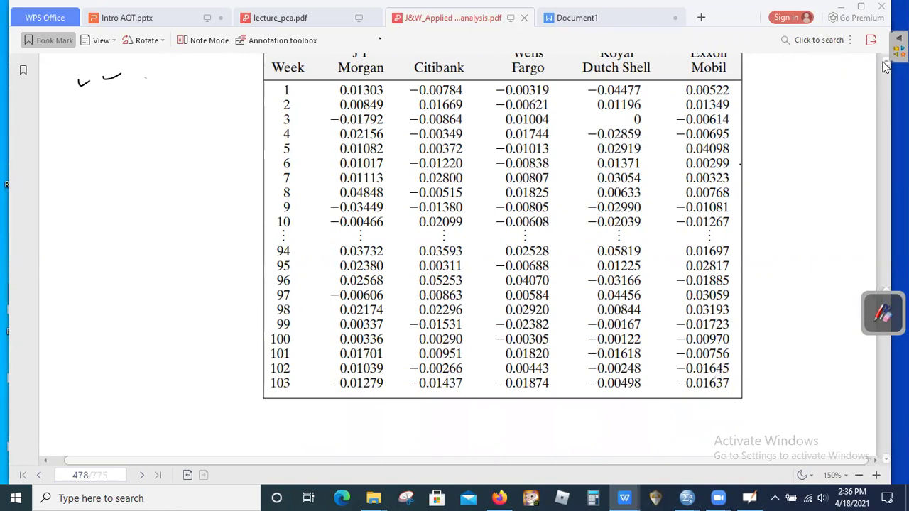
{"action": "scroll", "coordinate": [886, 71], "scroll_direction": "up", "scroll_amount": 2}
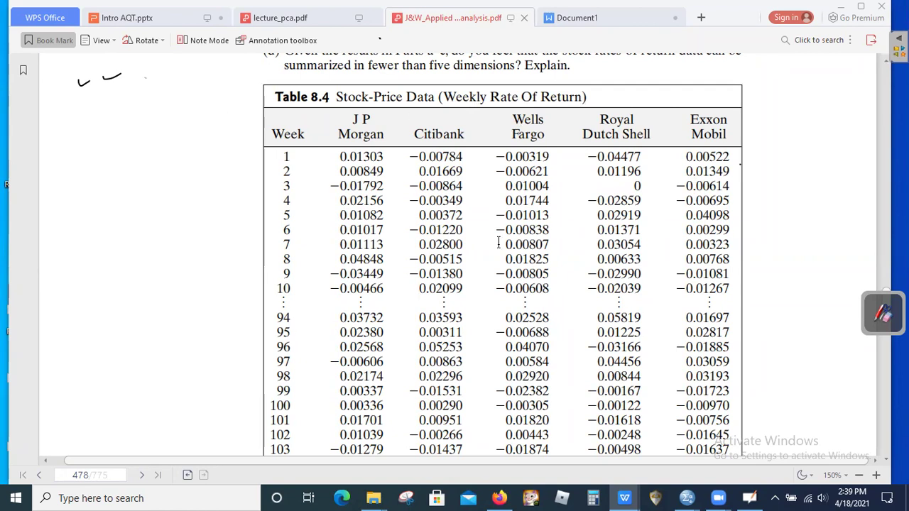
{"action": "left_click", "coordinate": [839, 13]}
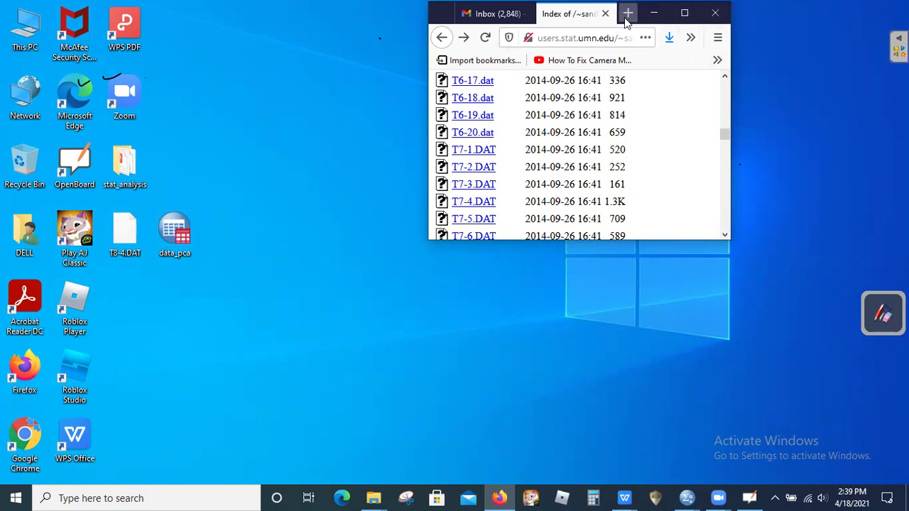
{"action": "left_click", "coordinate": [684, 12]}
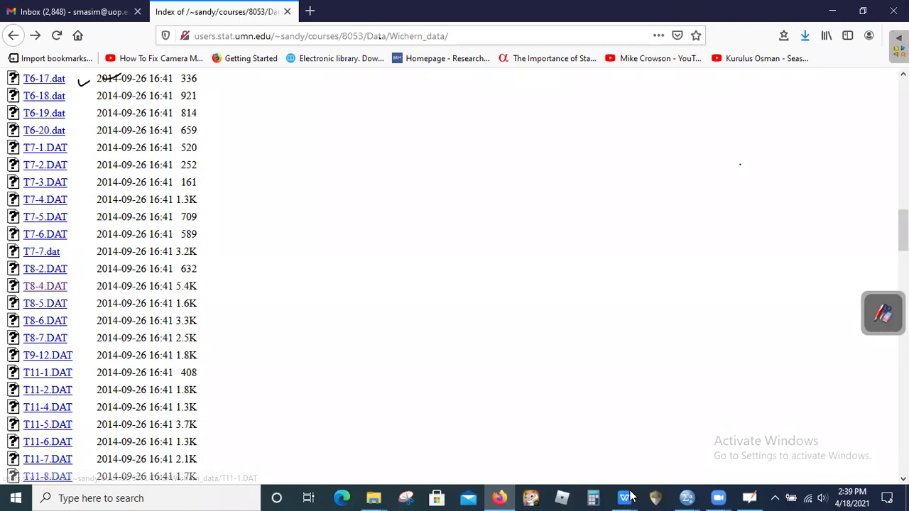
Check the number of the stock-price table in the textbook PDF and return to the data index in Firefox
{"action": "mouse_move", "coordinate": [626, 495]}
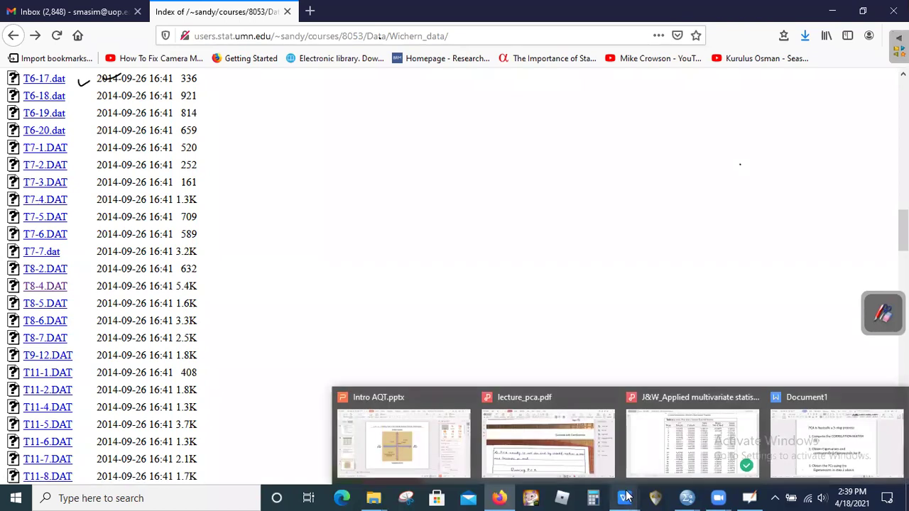
{"action": "left_click", "coordinate": [667, 458]}
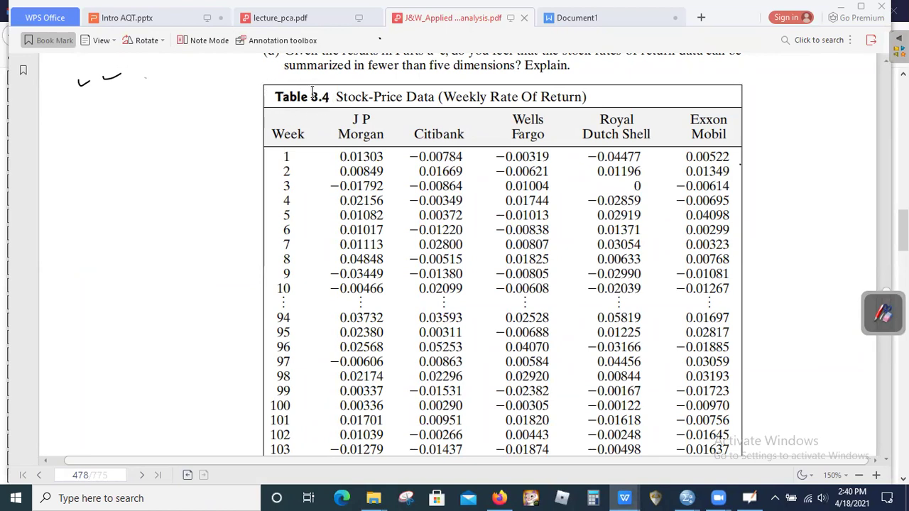
{"action": "left_click", "coordinate": [842, 12]}
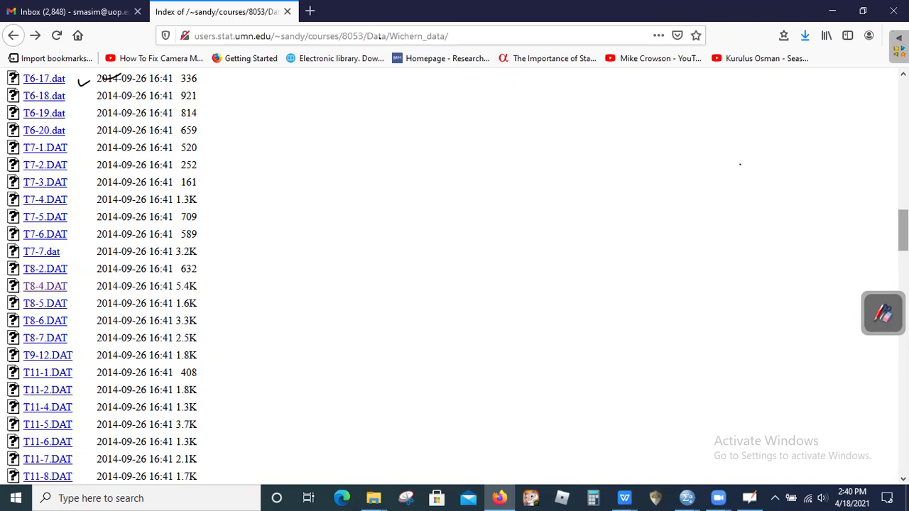
Look through the Wichern_data index for the file matching Table 8.4 and open T8-4.DAT
{"action": "scroll", "coordinate": [740, 164], "scroll_direction": "up", "scroll_amount": 20}
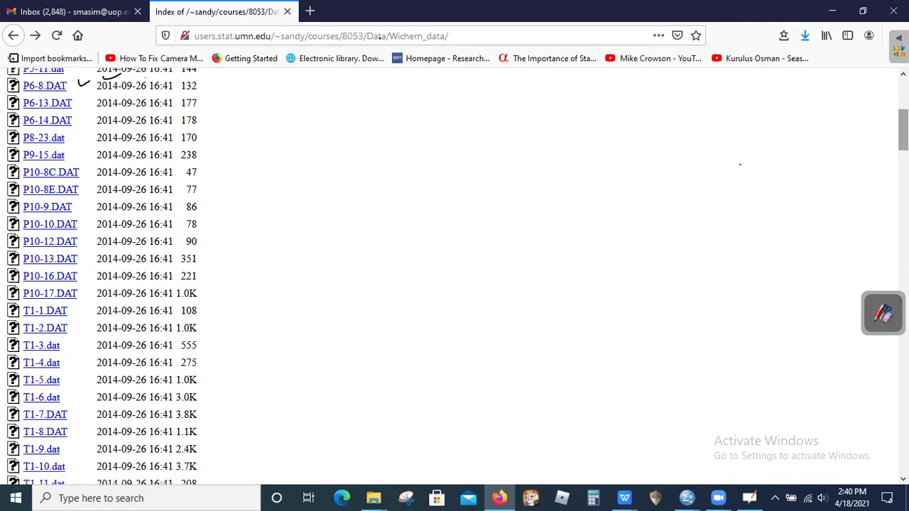
{"action": "scroll", "coordinate": [902, 130], "scroll_direction": "up", "scroll_amount": 5}
{"action": "scroll", "coordinate": [102, 277], "scroll_direction": "down", "scroll_amount": 5}
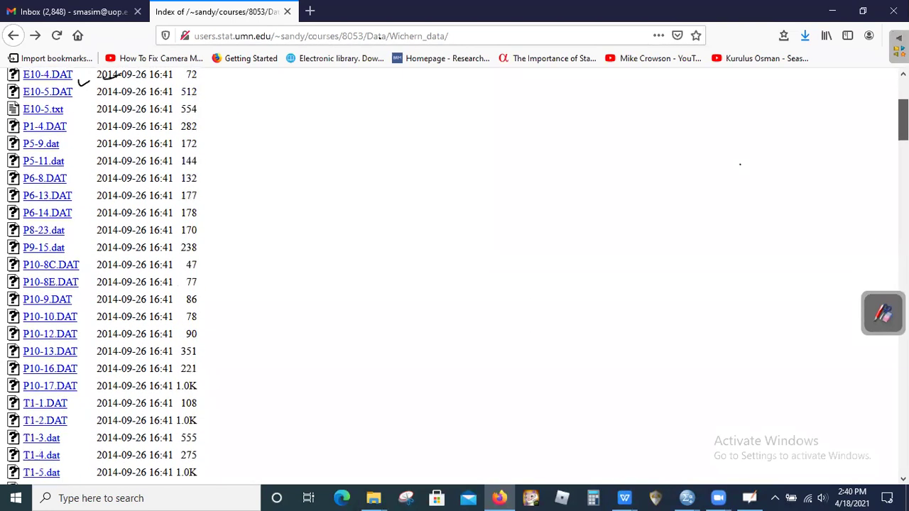
{"action": "scroll", "coordinate": [103, 277], "scroll_direction": "up", "scroll_amount": 2}
{"action": "scroll", "coordinate": [455, 277], "scroll_direction": "down", "scroll_amount": 15}
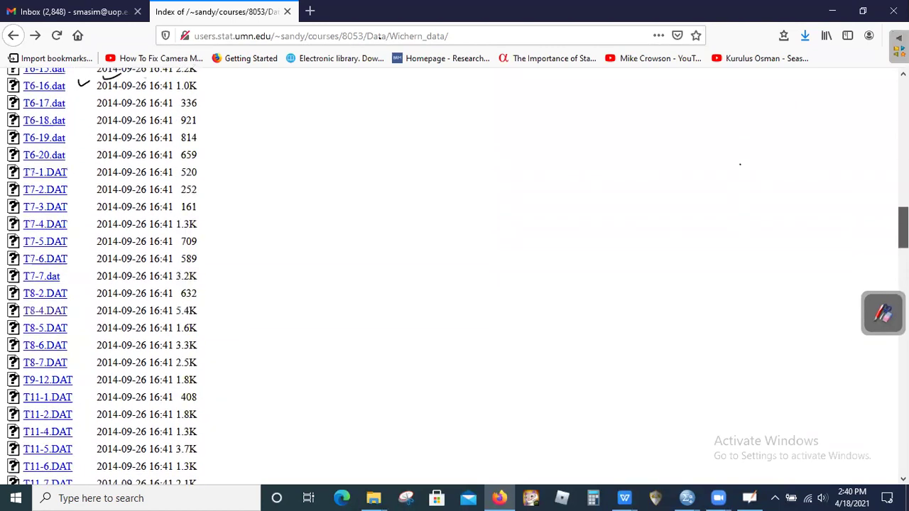
{"action": "scroll", "coordinate": [31, 247], "scroll_direction": "down", "scroll_amount": 3}
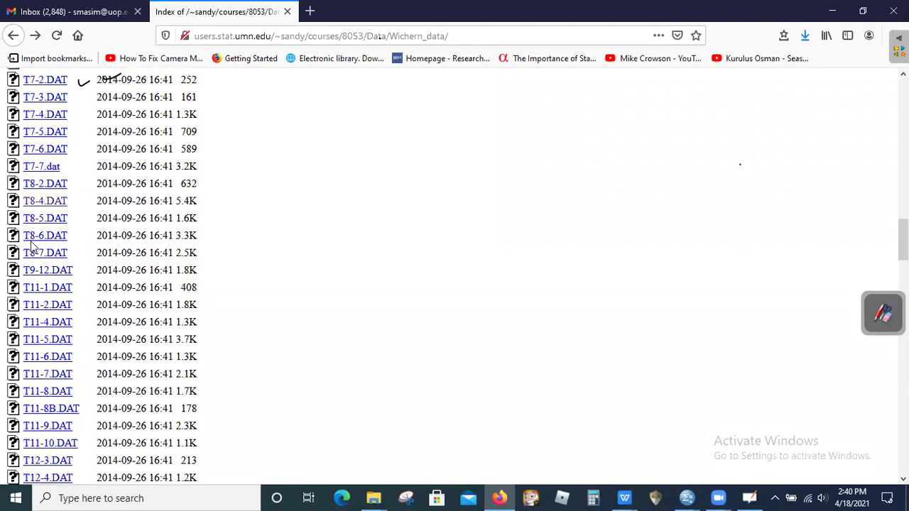
{"action": "left_click", "coordinate": [49, 202]}
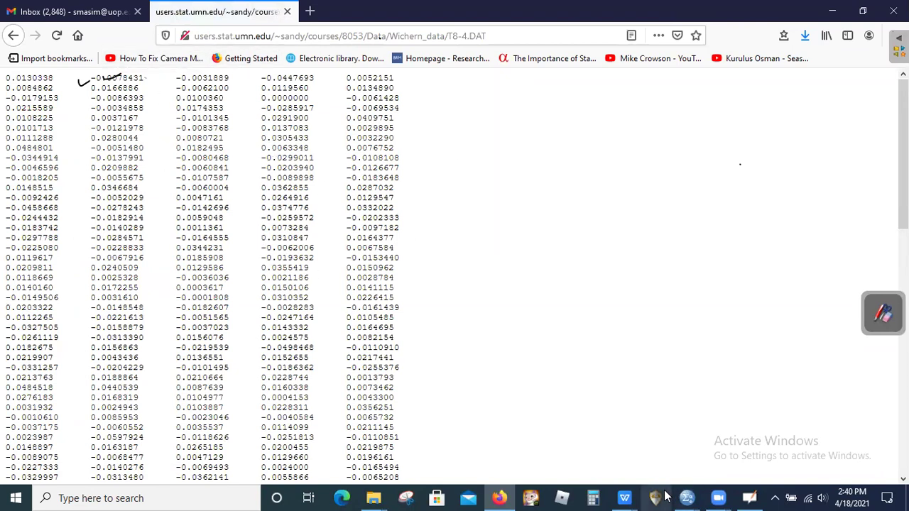
Compare the T8-4.DAT values with Table 8.4 in the textbook PDF and return to the data page
{"action": "mouse_move", "coordinate": [626, 495]}
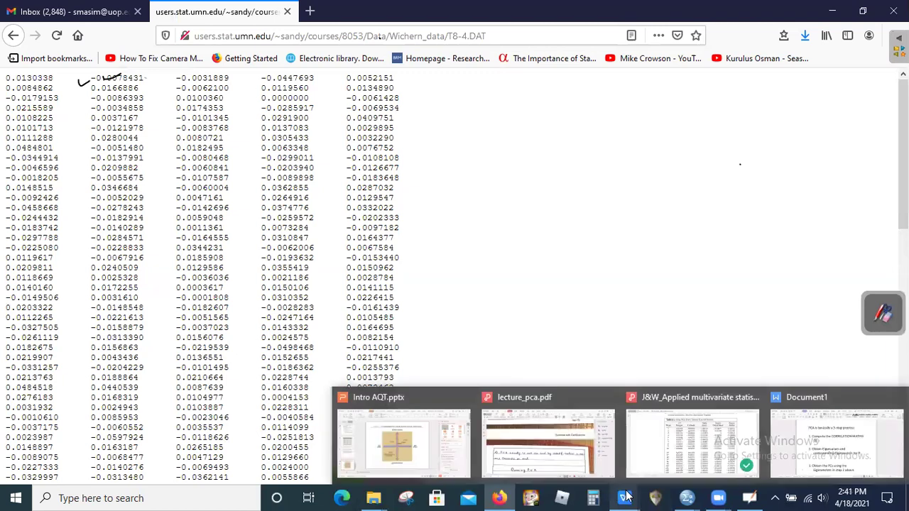
{"action": "left_click", "coordinate": [676, 467]}
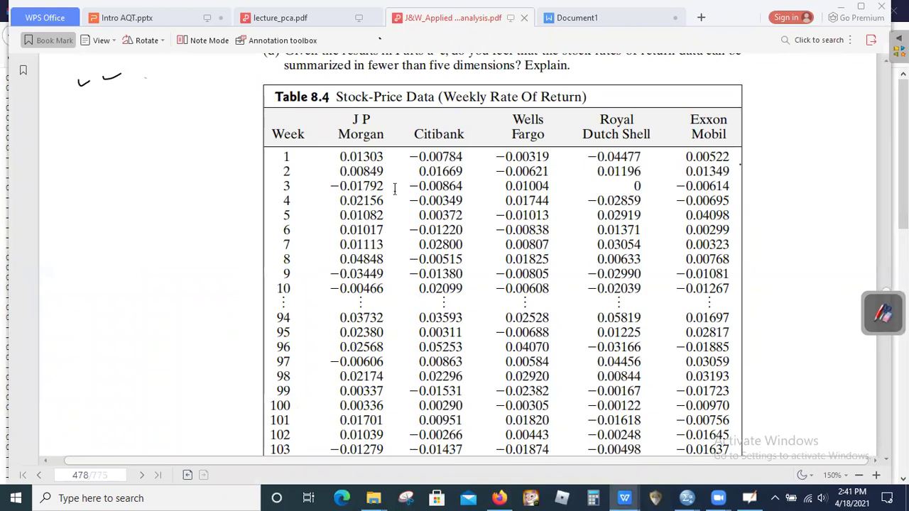
{"action": "left_click", "coordinate": [840, 5]}
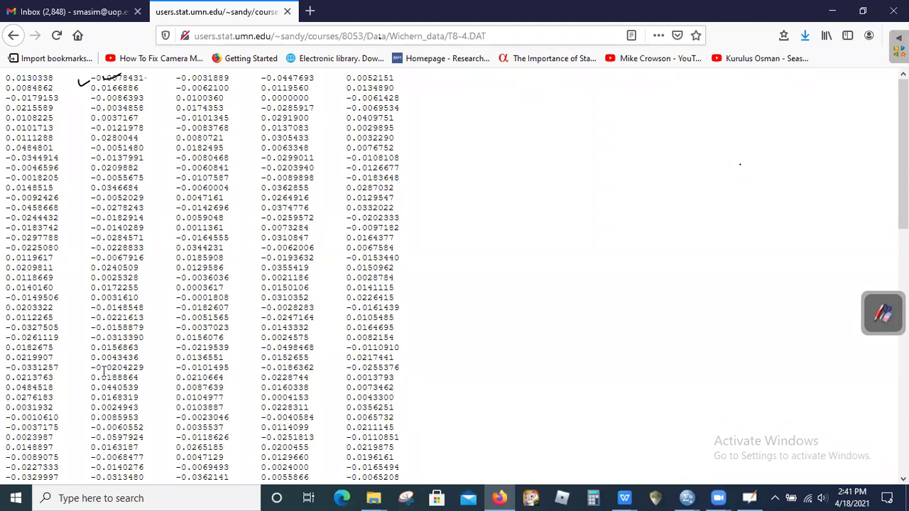
Switch to the bankloan.sav window in SPSS and start opening a data file of type Text (*.txt, *.dat, *.csv)
{"action": "left_click", "coordinate": [831, 13]}
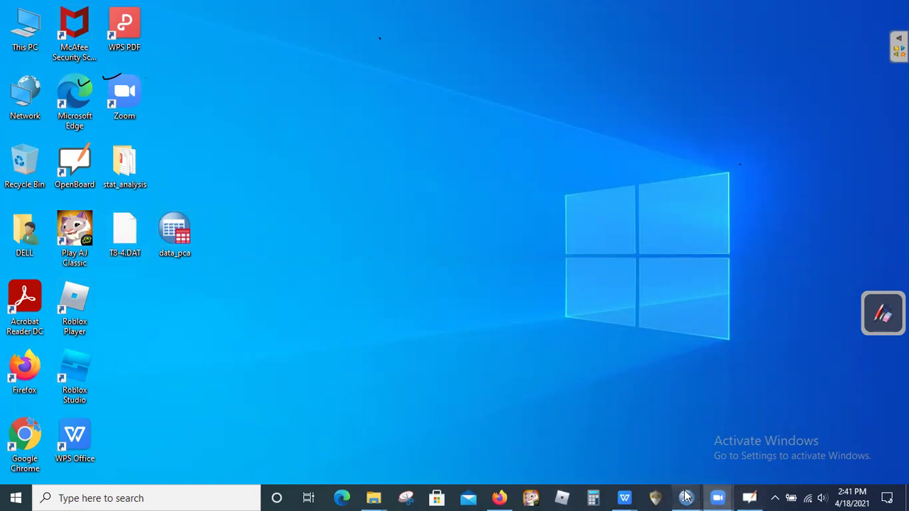
{"action": "mouse_move", "coordinate": [687, 498]}
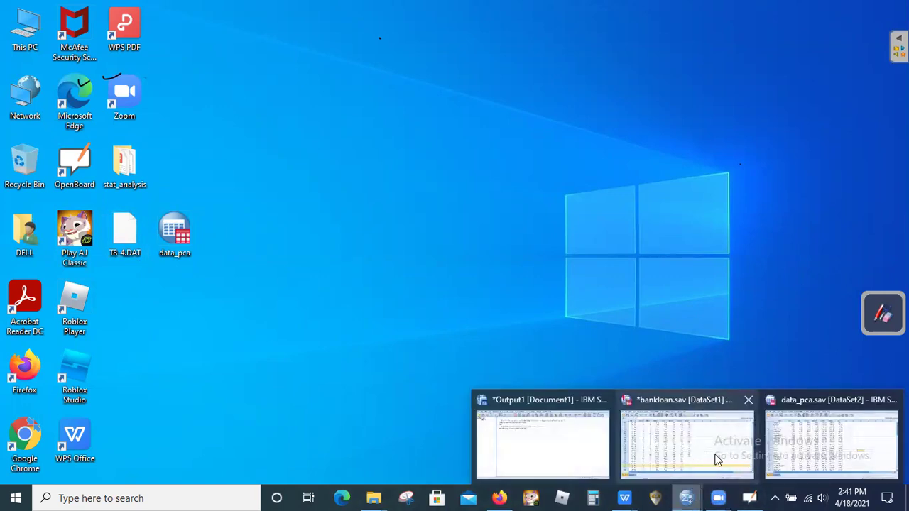
{"action": "left_click", "coordinate": [659, 435]}
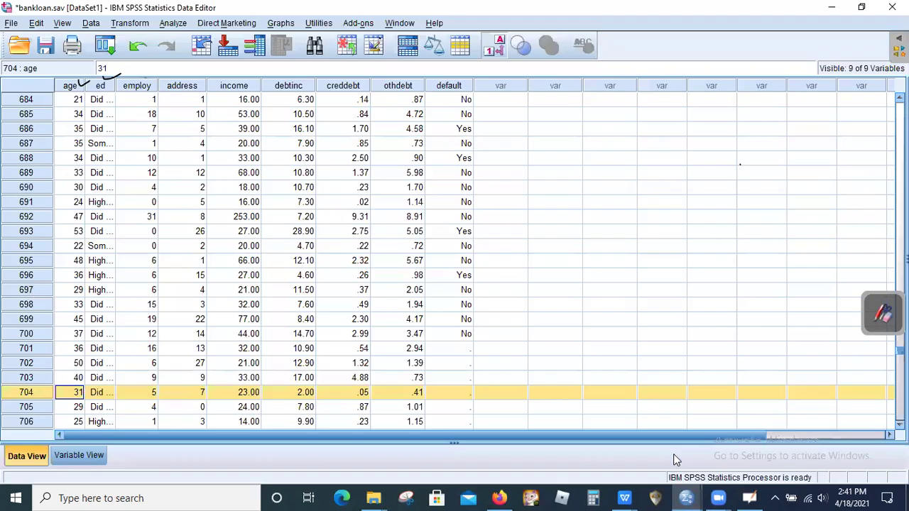
{"action": "left_click", "coordinate": [10, 23]}
{"action": "mouse_move", "coordinate": [41, 58]}
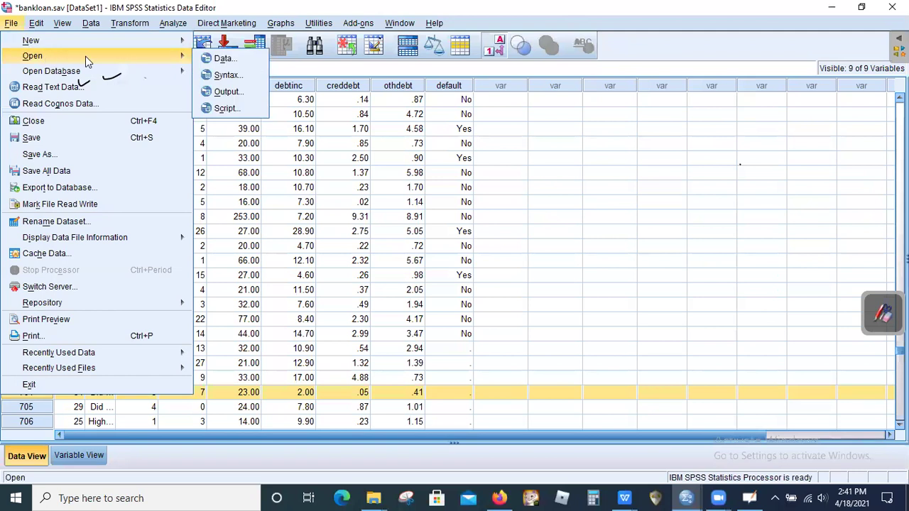
{"action": "left_click", "coordinate": [228, 59]}
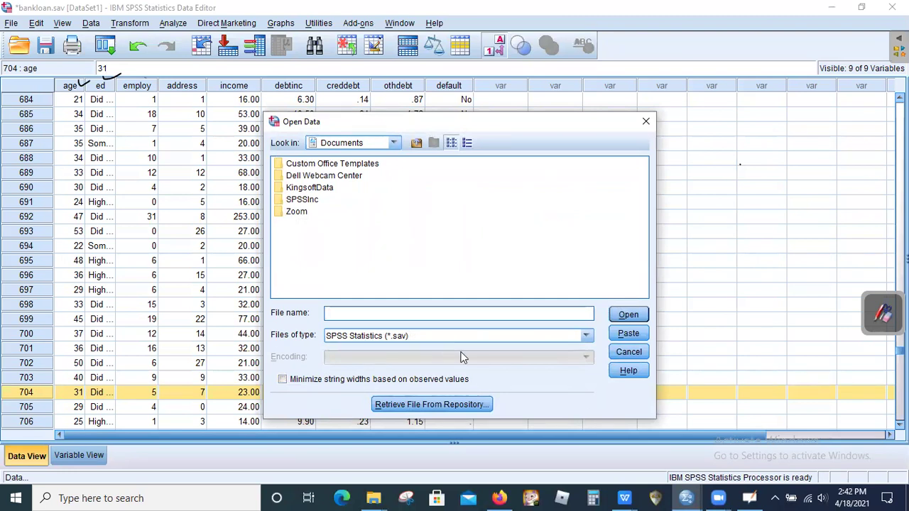
{"action": "left_click", "coordinate": [587, 337]}
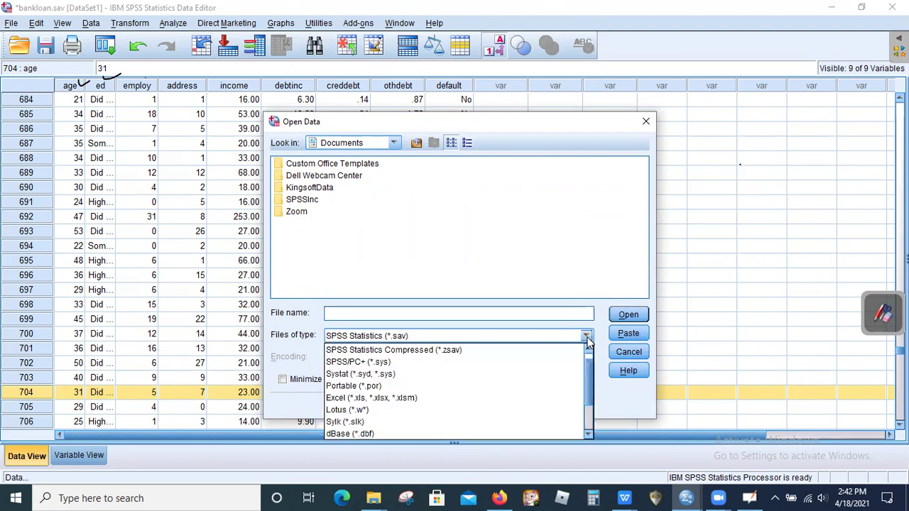
{"action": "left_click_drag", "start_coordinate": [589, 369], "coordinate": [591, 398]}
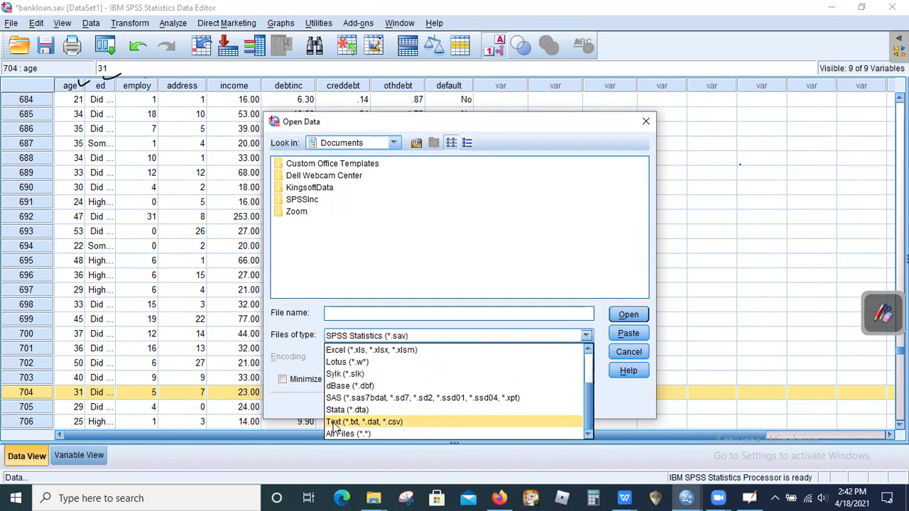
{"action": "left_click", "coordinate": [336, 423]}
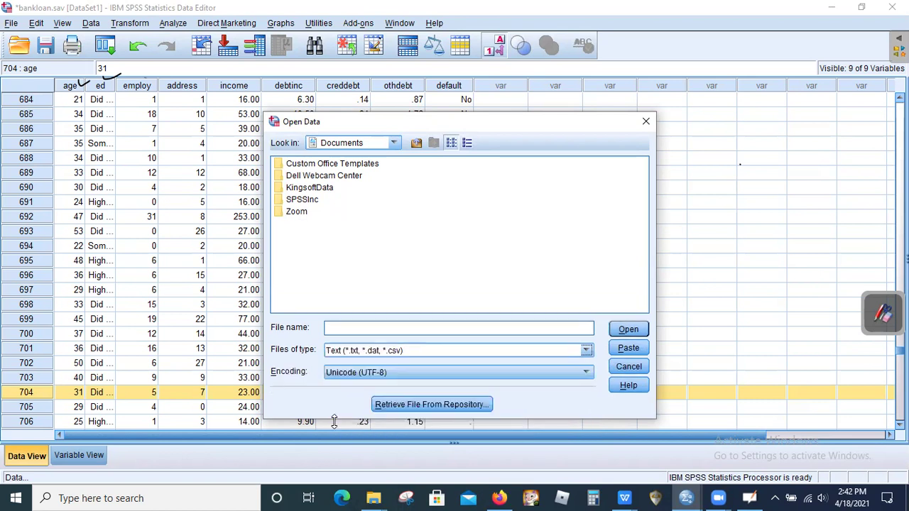
Open T8-4.DAT from the Desktop to start the text import
{"action": "left_click", "coordinate": [395, 143]}
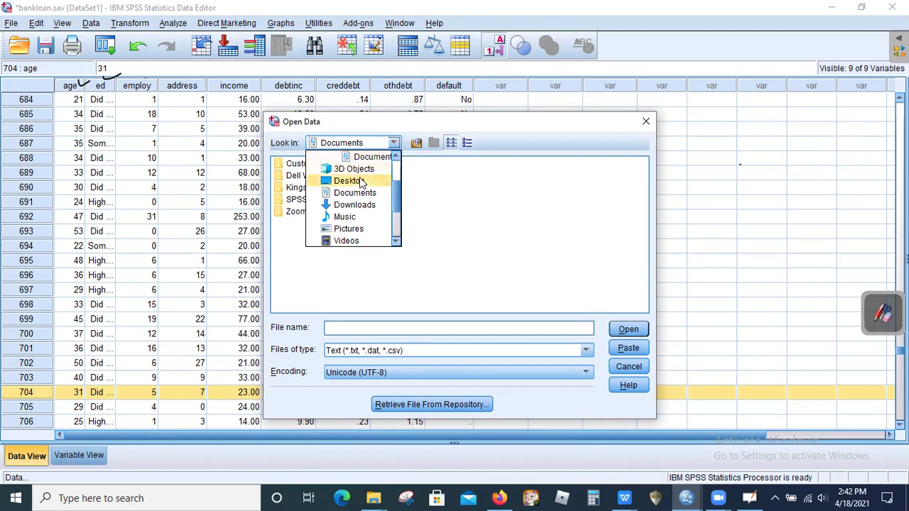
{"action": "left_click", "coordinate": [359, 181]}
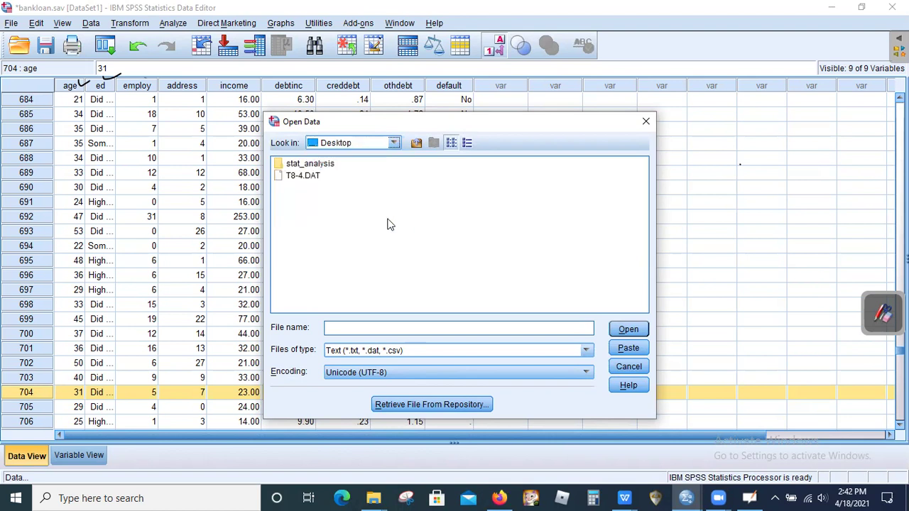
{"action": "left_click", "coordinate": [304, 178]}
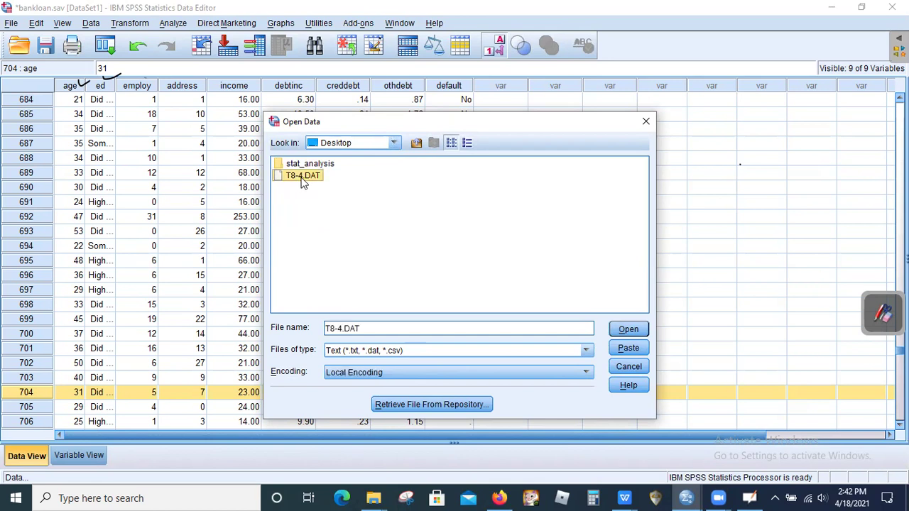
{"action": "left_click", "coordinate": [627, 331]}
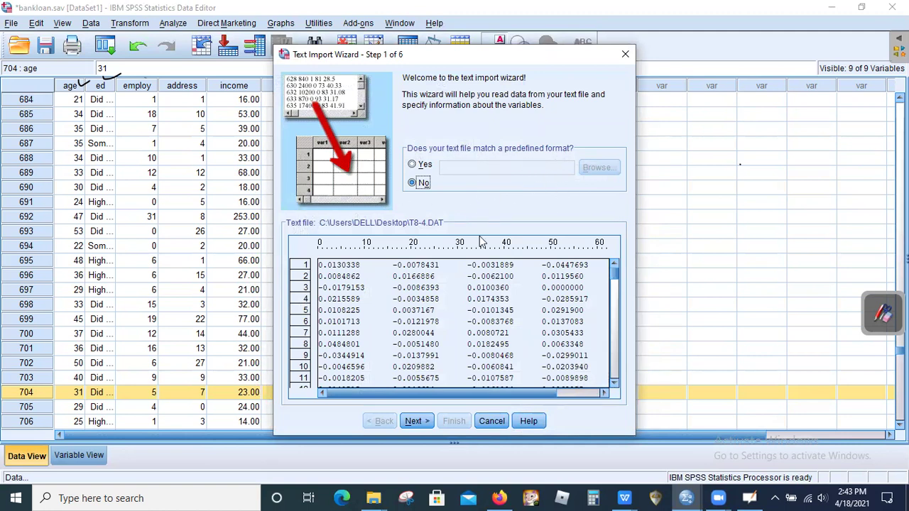
Import the text without a predefined format, as delimited variables with no variable names at the top of the file
{"action": "left_click", "coordinate": [413, 422]}
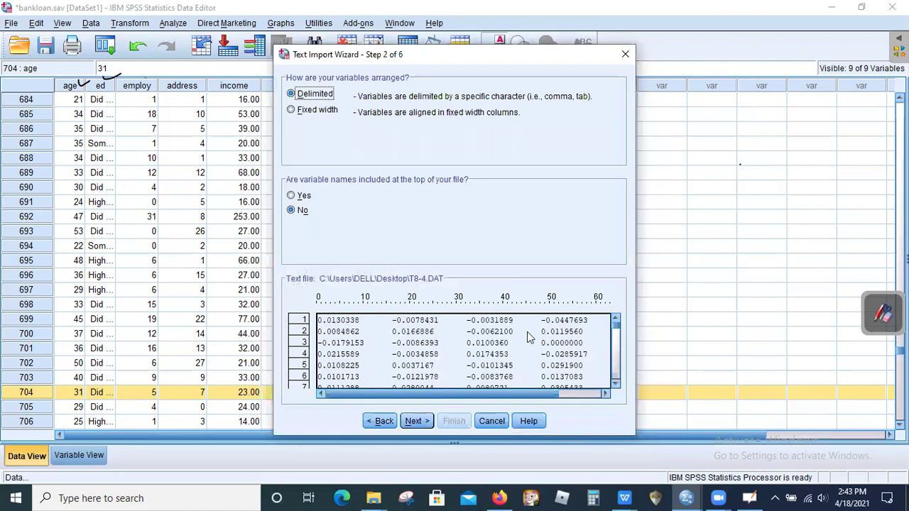
{"action": "left_click", "coordinate": [415, 425]}
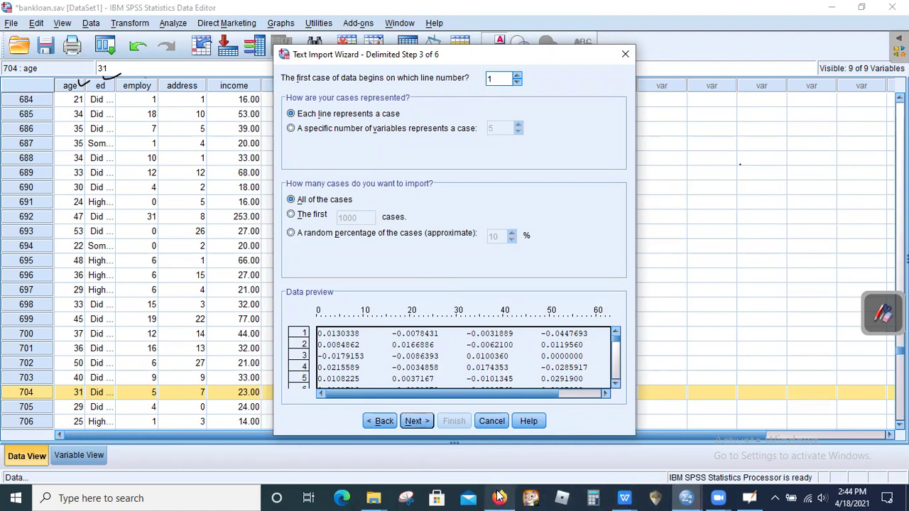
Check in Firefox on which line the T8-4.DAT data begins, and return to the import wizard in SPSS
{"action": "mouse_move", "coordinate": [501, 496]}
{"action": "left_click", "coordinate": [497, 437]}
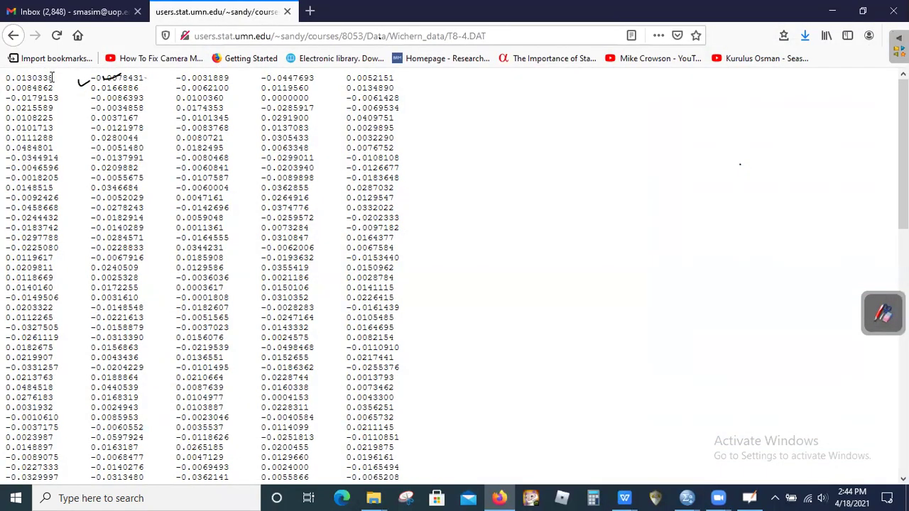
{"action": "left_click", "coordinate": [831, 12]}
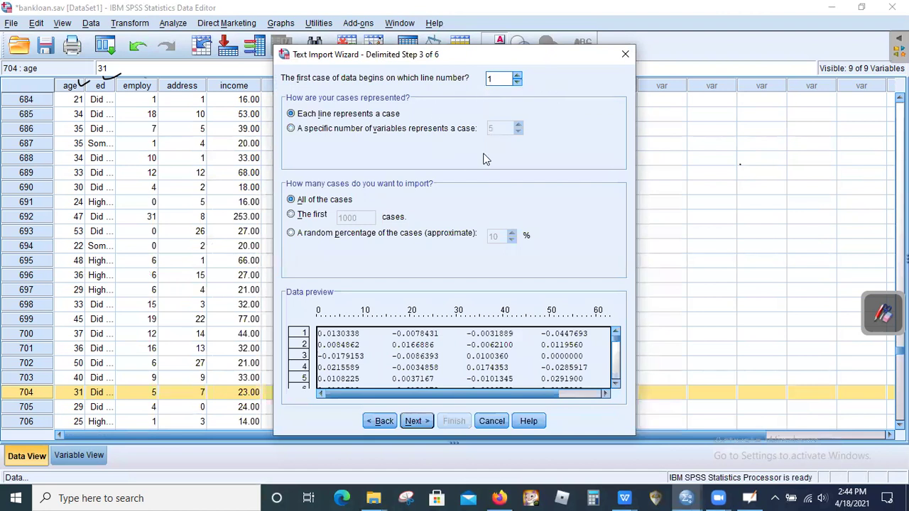